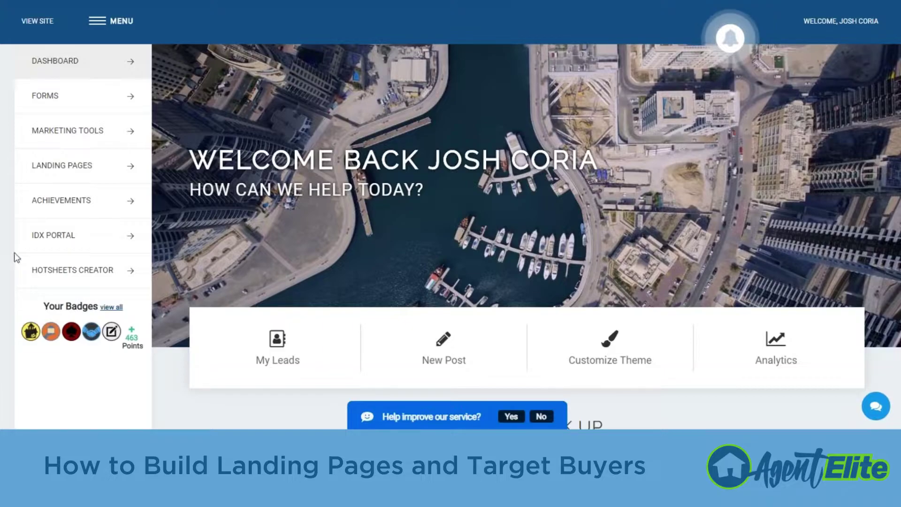
Start a new landing page and title it "Homes For Sale In San Diego CA"
click(122, 172)
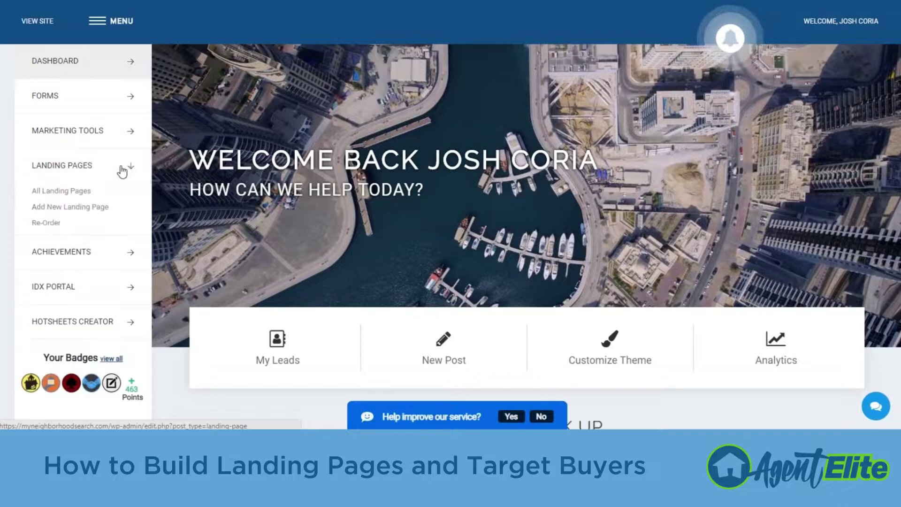
click(61, 207)
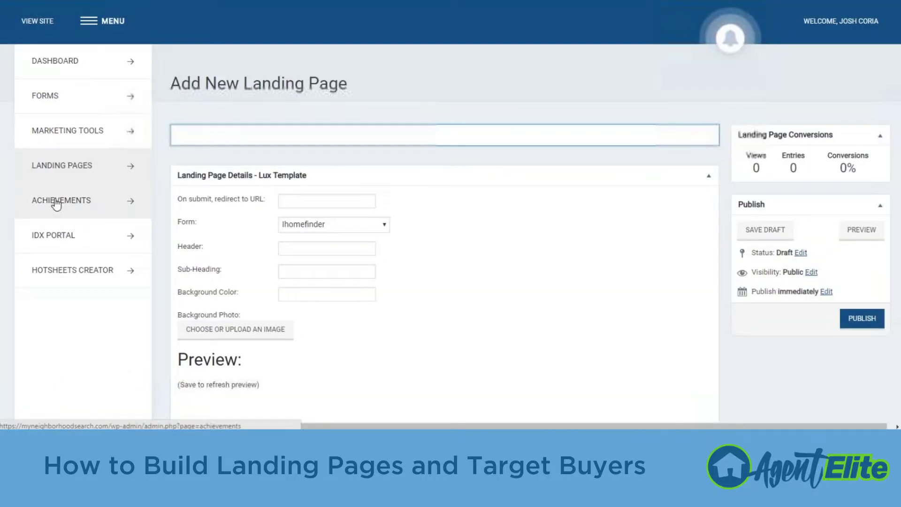
click(58, 201)
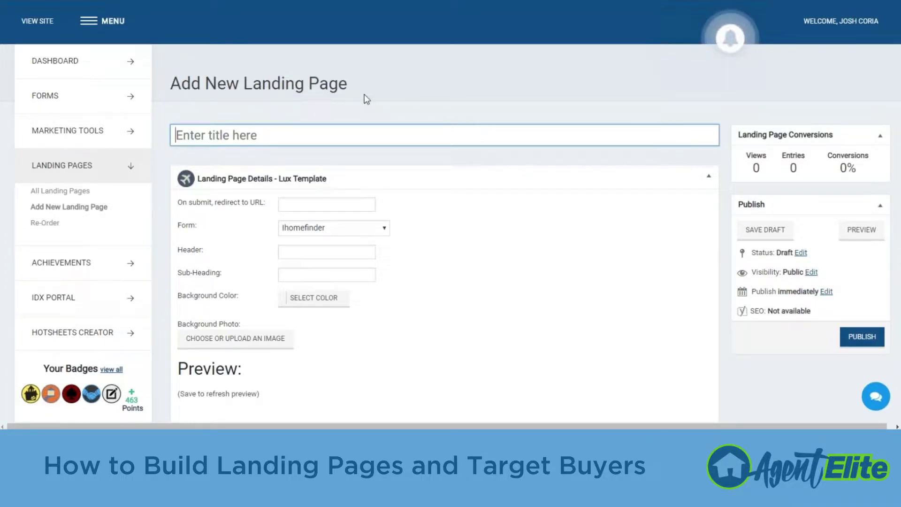
text(Hom)
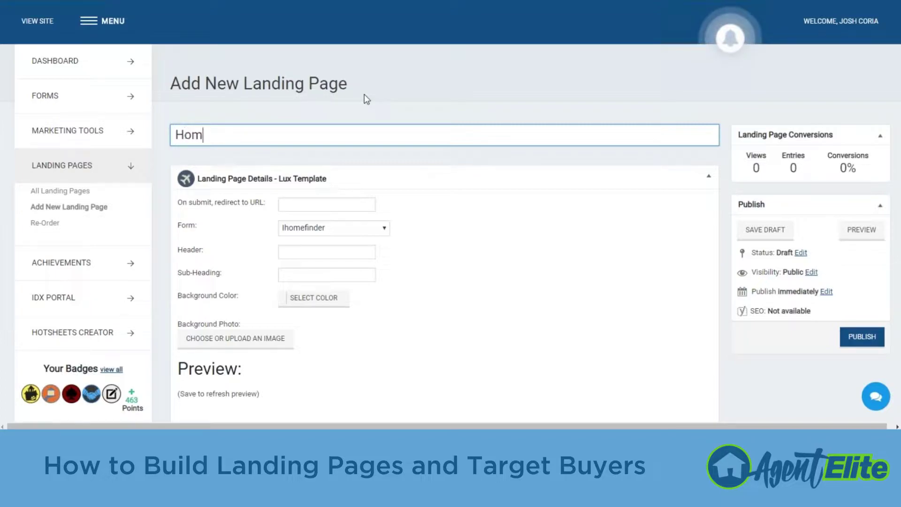
text(es For Sal)
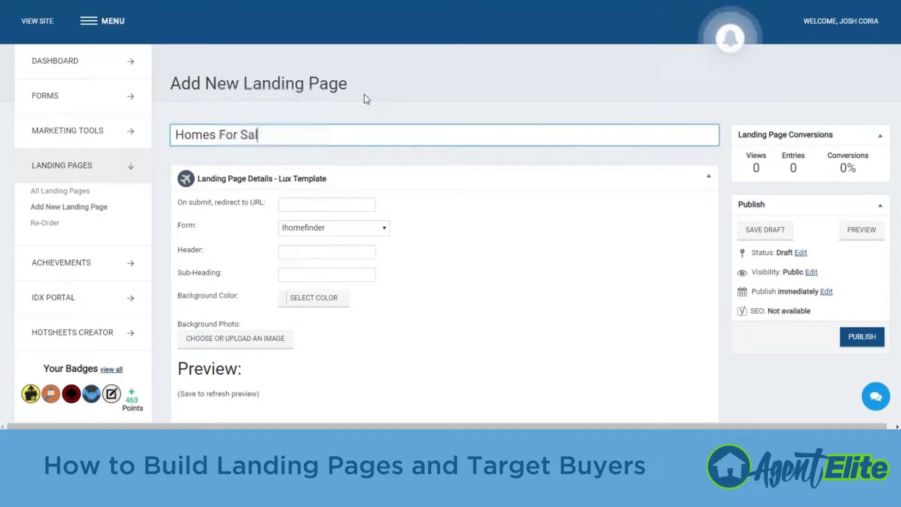
text(e In )
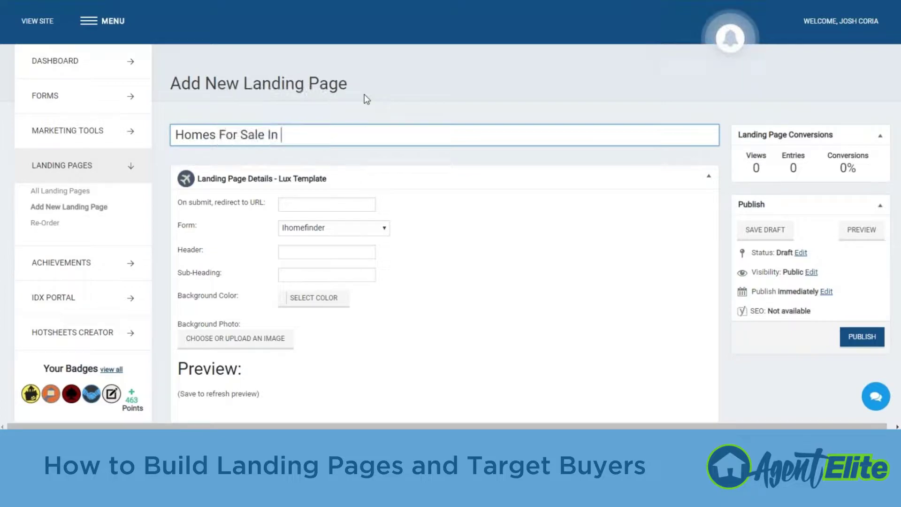
text(San Diego CA)
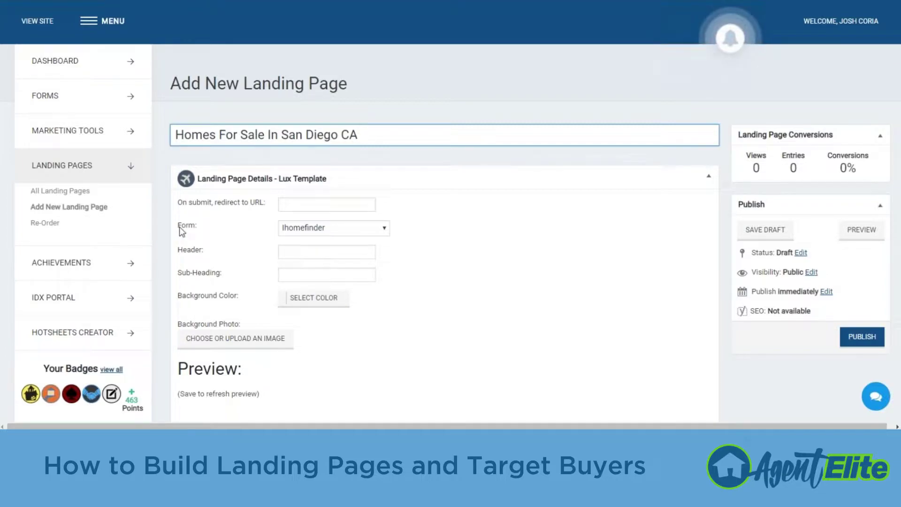
Set the landing page's form to Landing Page Find Home
click(350, 227)
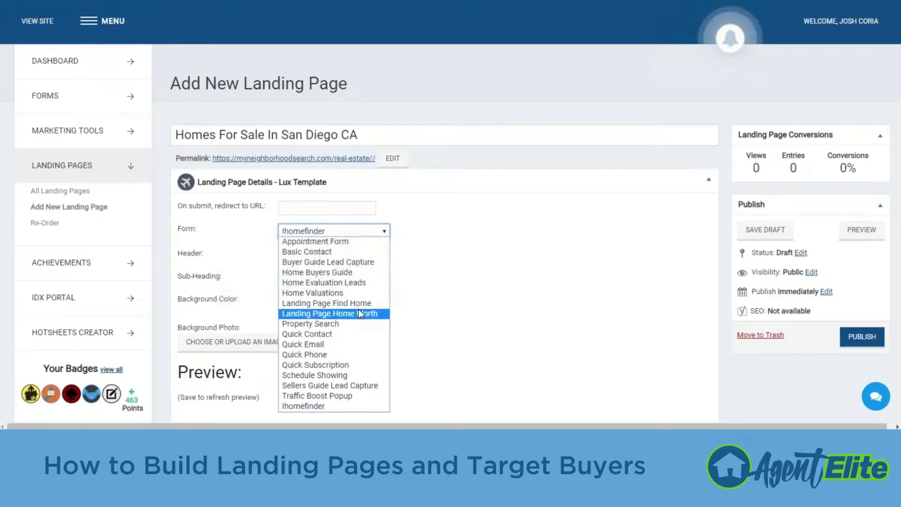
click(379, 304)
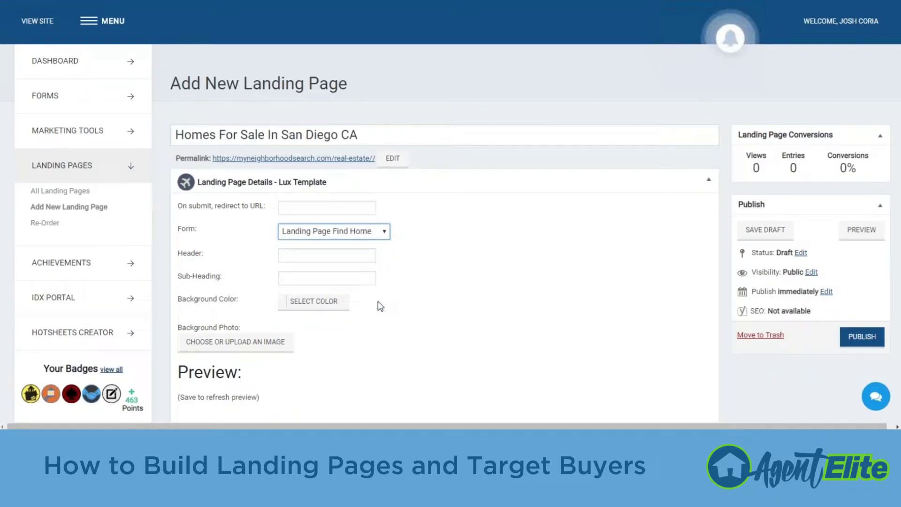
click(166, 255)
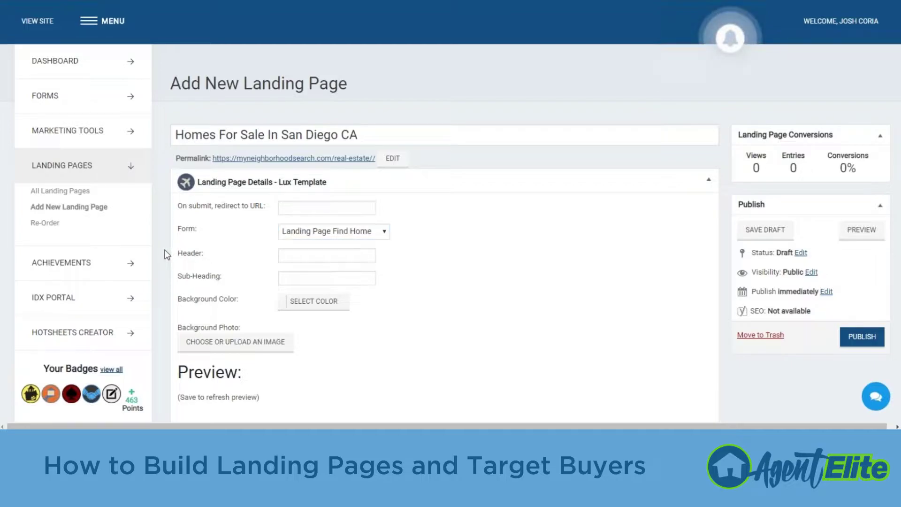
Set the landing page header to "See EVERY San Diego Home On The Market"
click(294, 249)
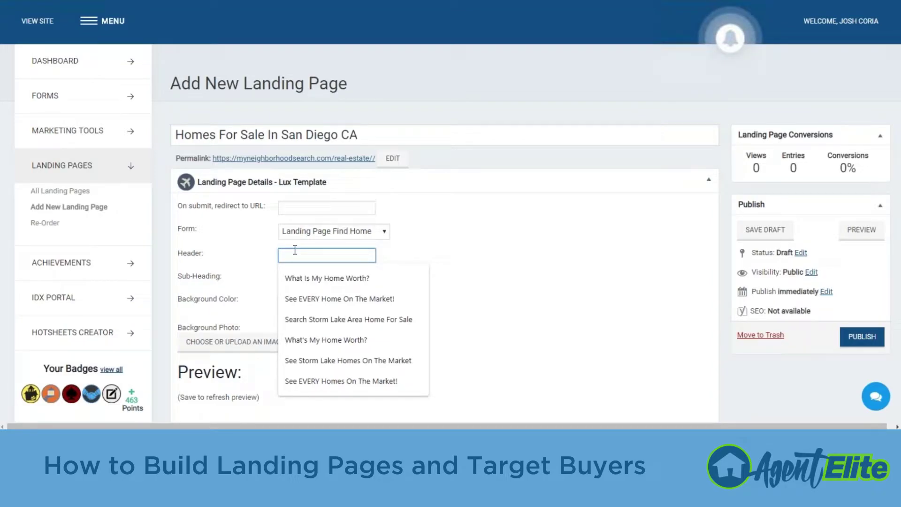
text(See EV)
text(ERY San D)
text(iego Home)
text( On The M)
text(arket)
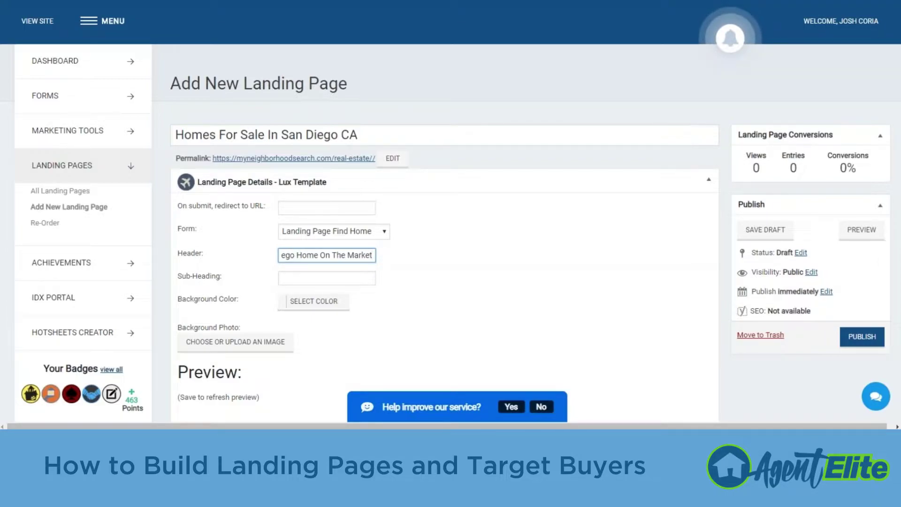
Fill in the sub-heading with "Let Me Assist You In Your Home Search"
click(284, 276)
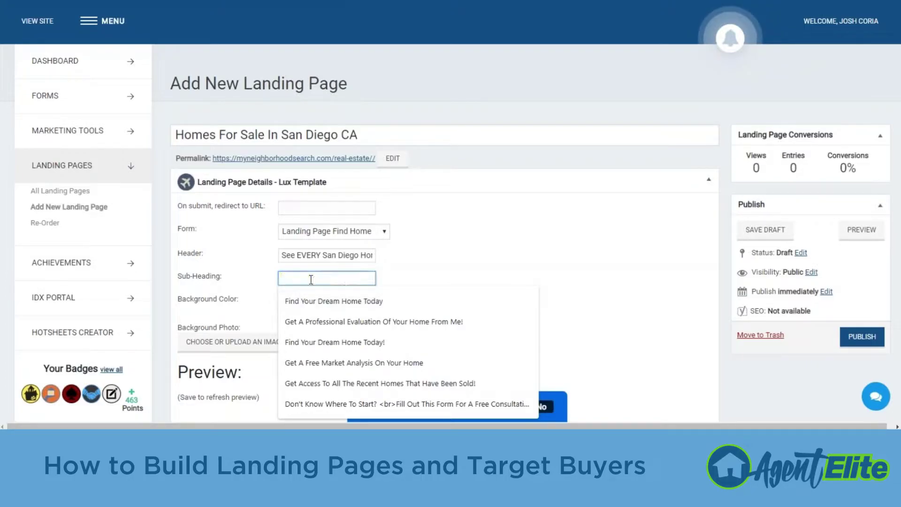
text(Let Me Assist You In Your)
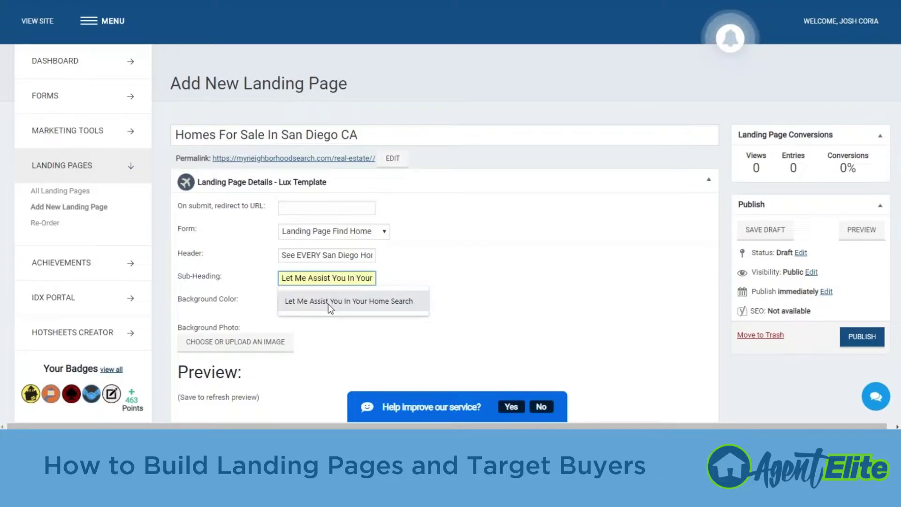
click(328, 303)
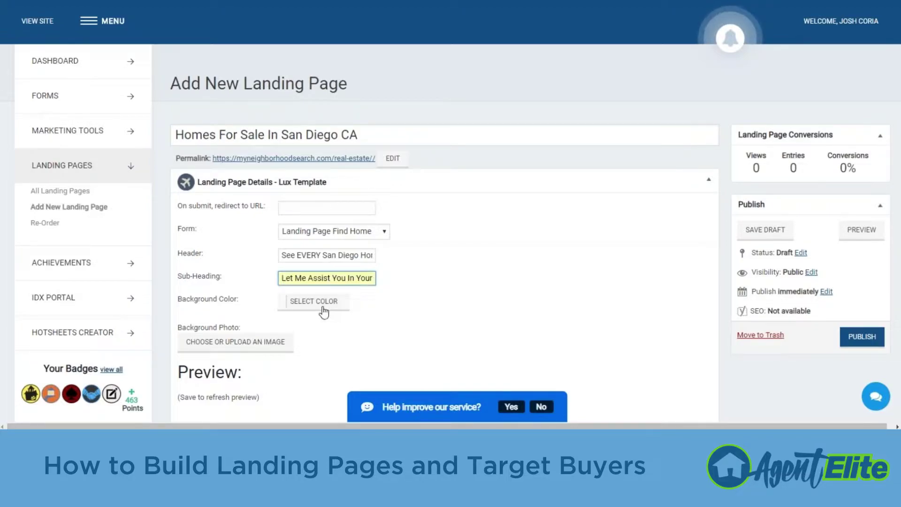
click(162, 262)
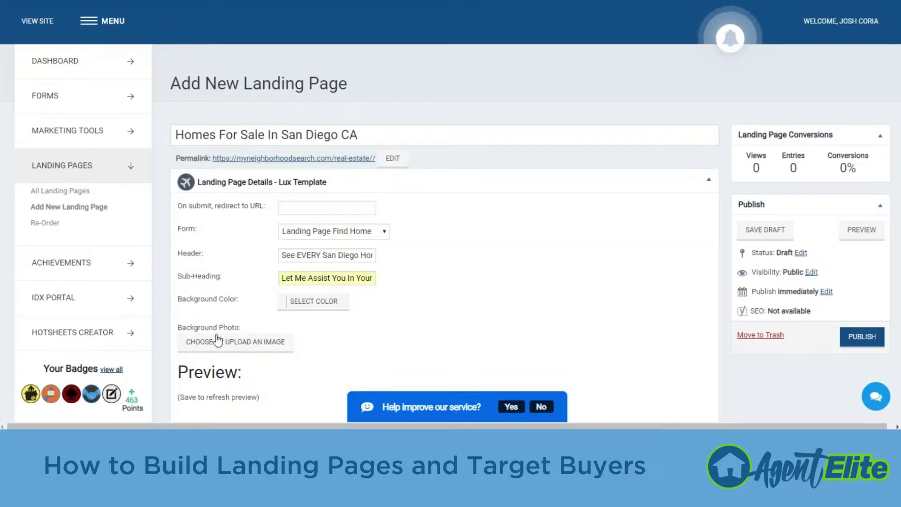
Choose the dining table picture dining-table-2174581_1920.jpg from the media library as the background photo
click(232, 344)
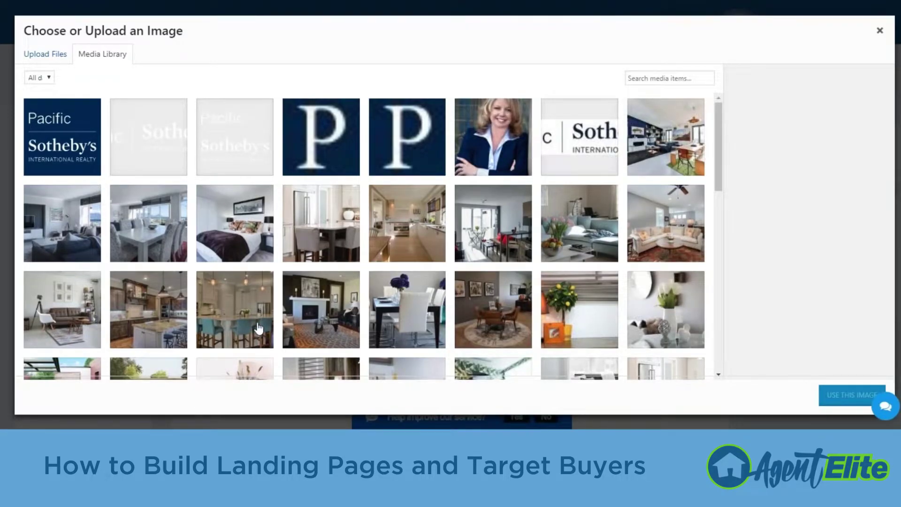
scroll(468, 226, down, 3)
scroll(468, 226, down, 4)
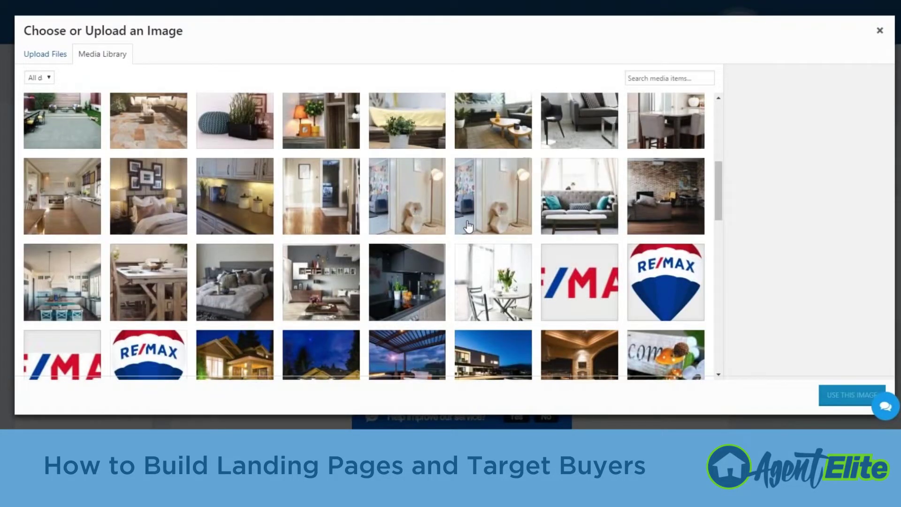
scroll(148, 281, down, 2)
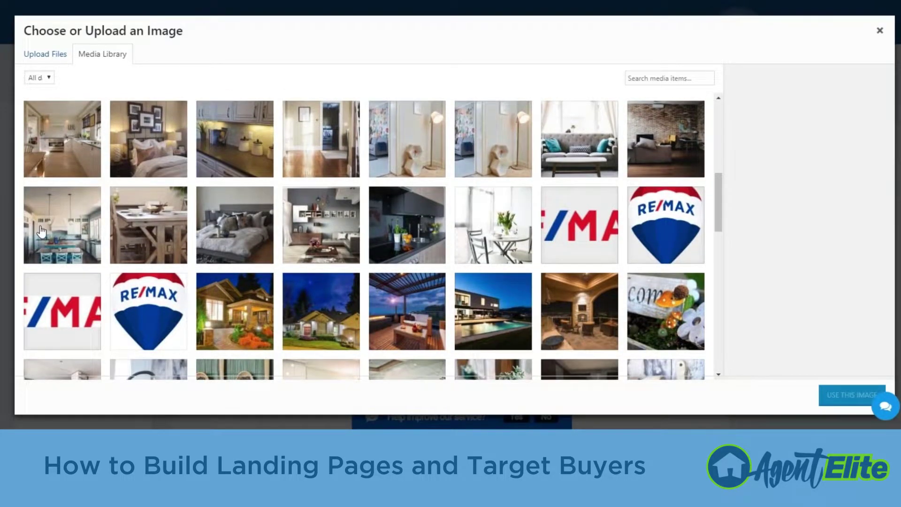
click(160, 212)
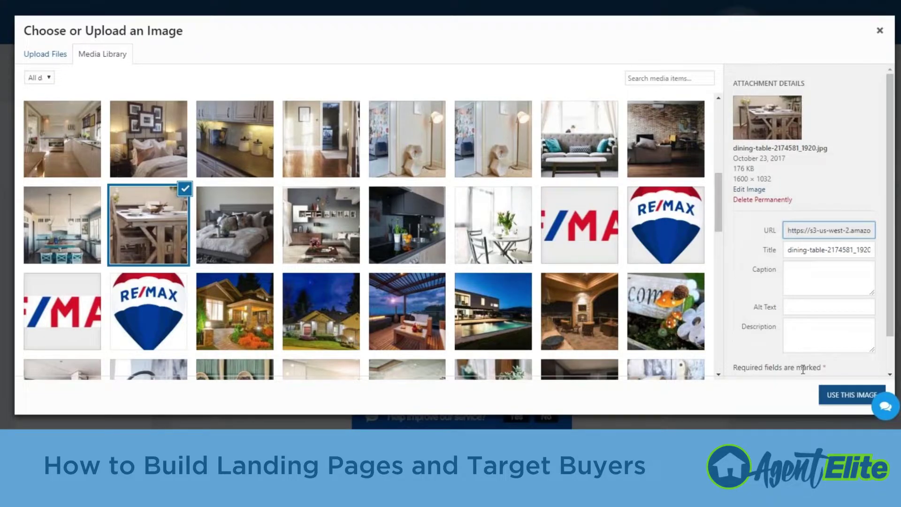
click(838, 395)
scroll(503, 239, down, 1)
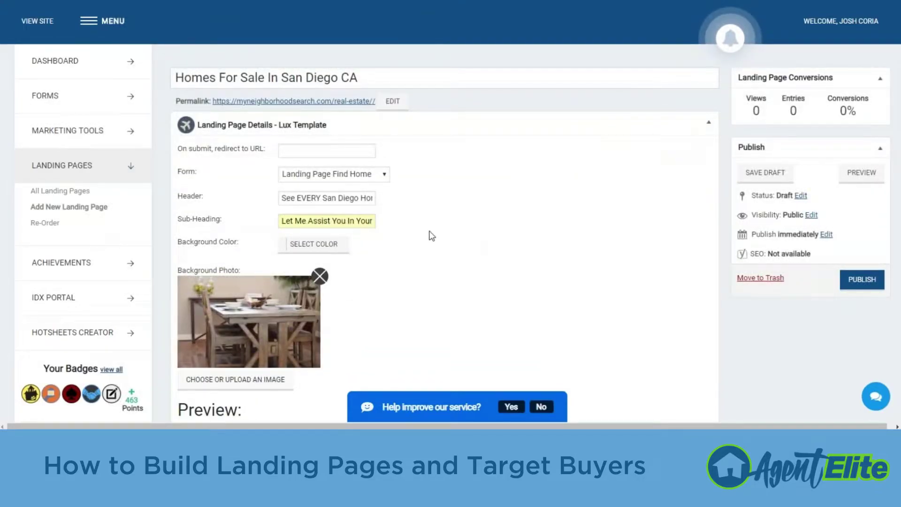
Copy the full header text from the landing page details
drag(282, 197, 403, 197)
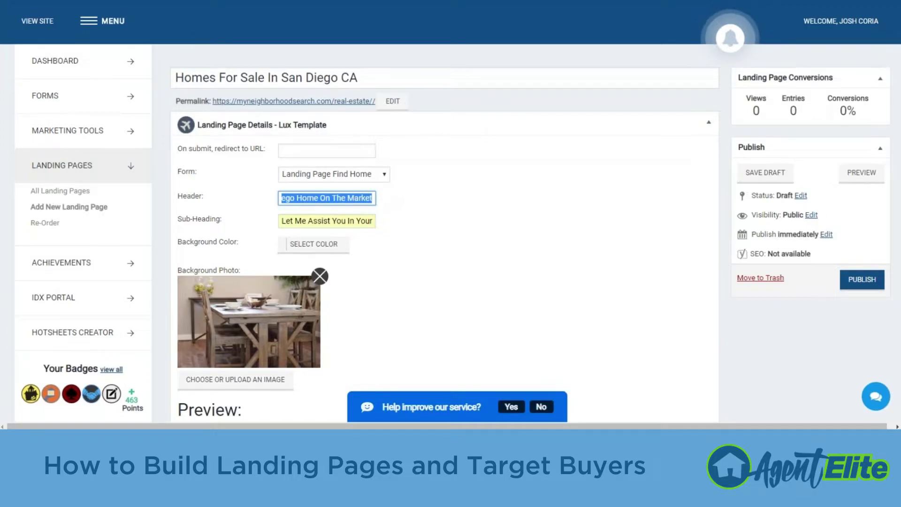
right_click(358, 197)
click(390, 241)
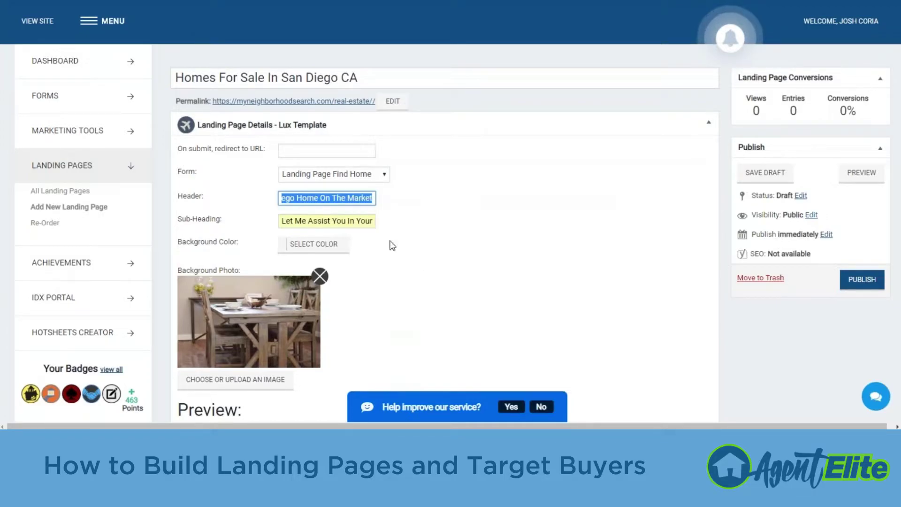
click(525, 211)
Edit the Yoast SEO snippet, removing the Page, Separator and Site title variables from the SEO title and pasting the copied header text
scroll(624, 220, down, 12)
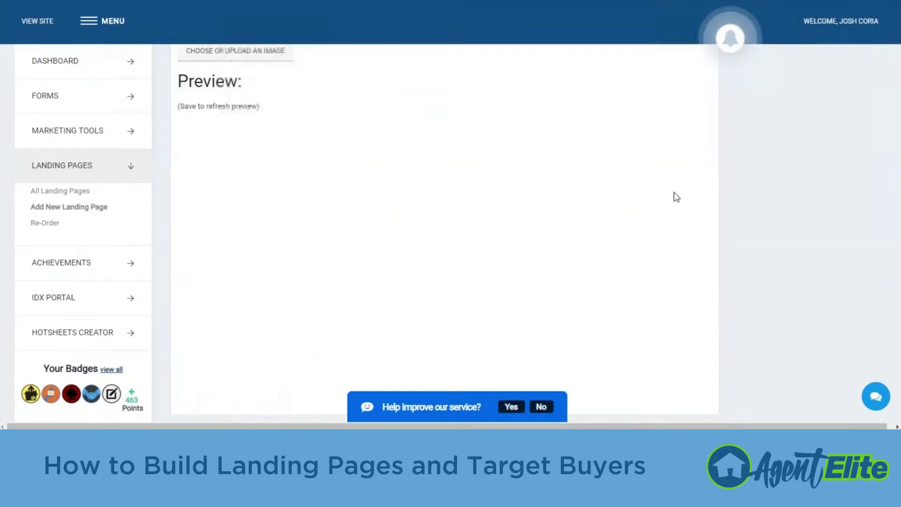
scroll(721, 188, down, 6)
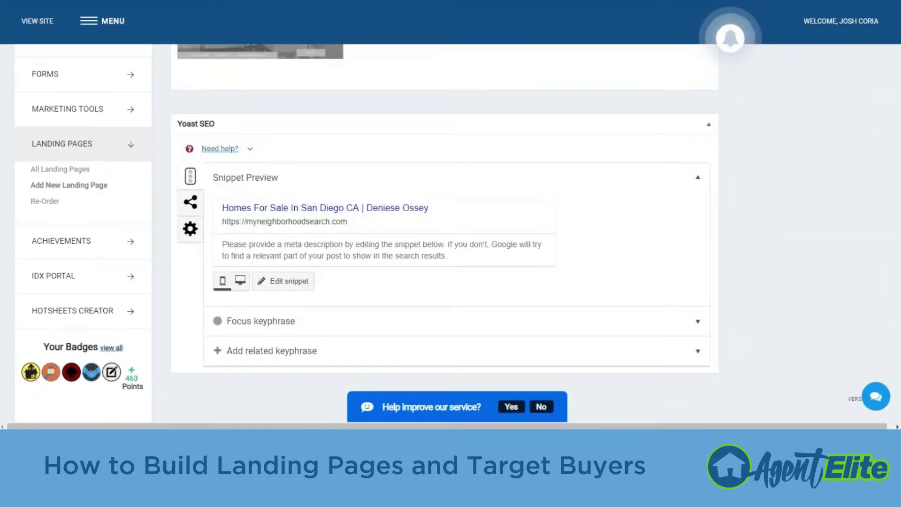
click(280, 281)
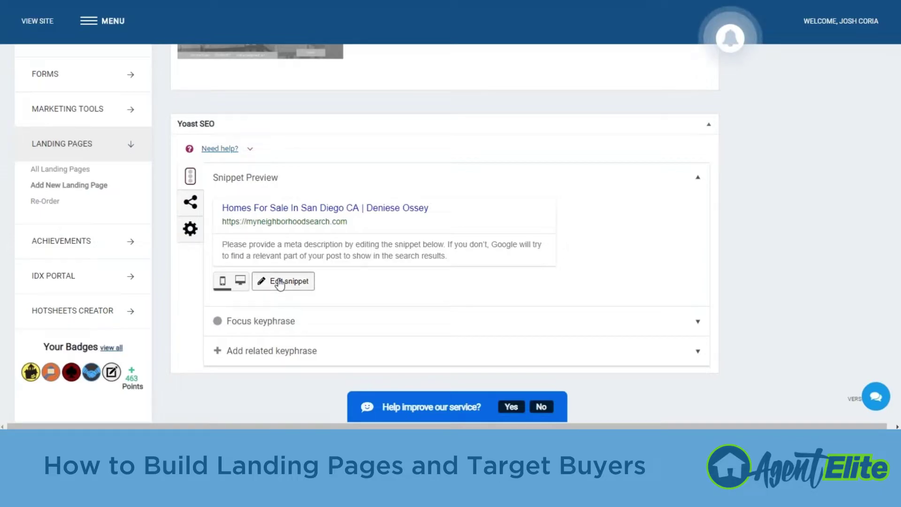
scroll(355, 285, down, 1)
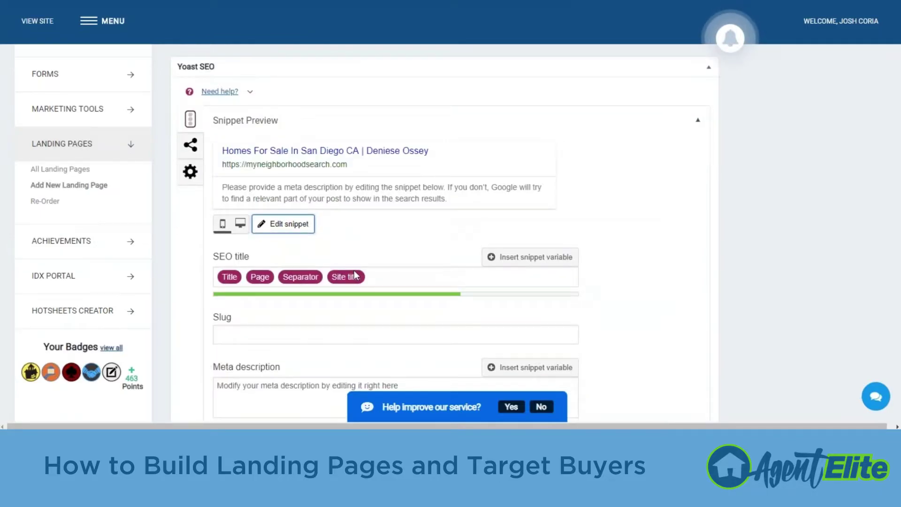
scroll(355, 285, down, 1)
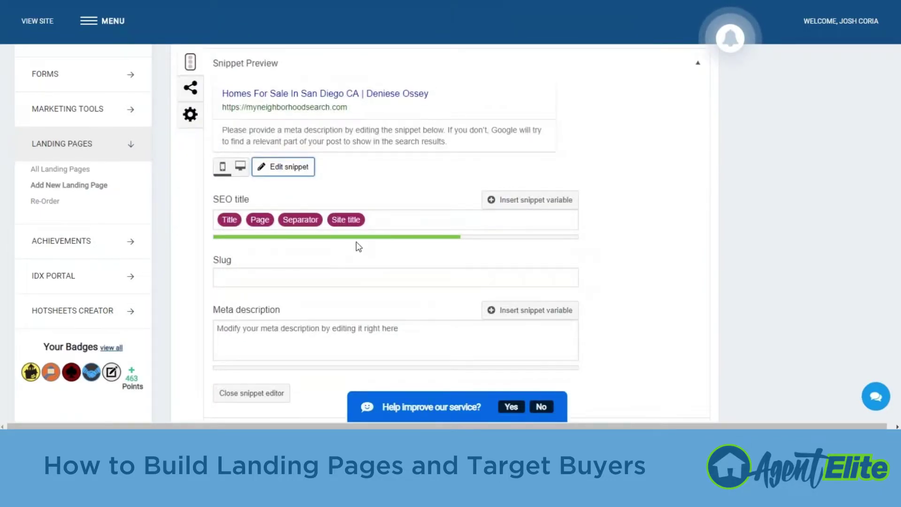
click(386, 216)
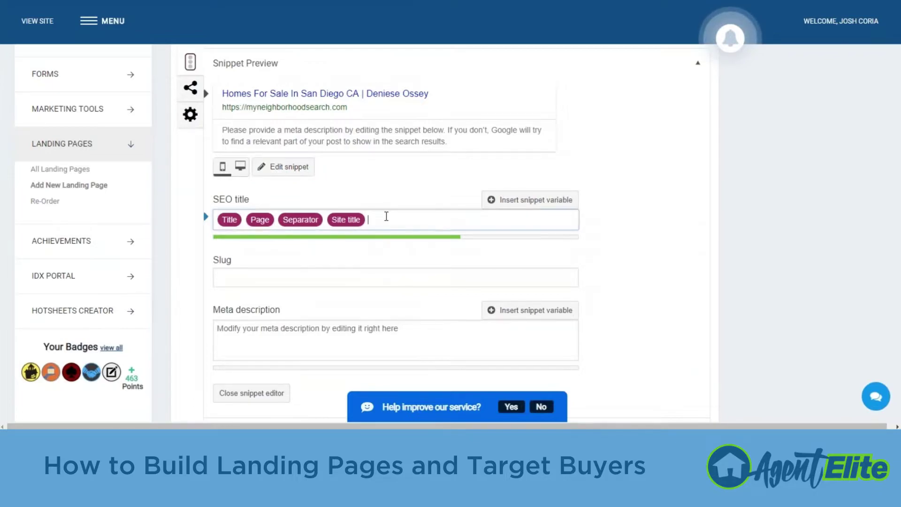
key(BackSpace)
key(BackSpace)
key(BackSpace)
key(BackSpace)
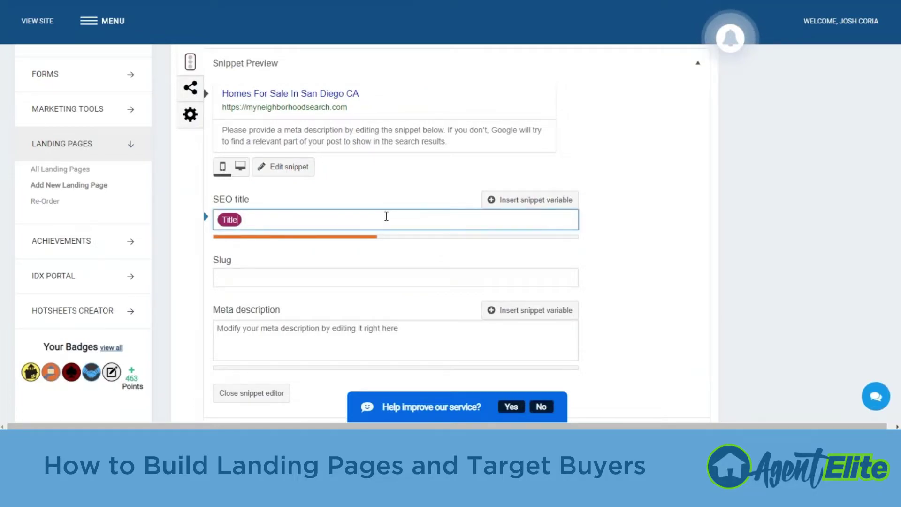
key(ctrl+v)
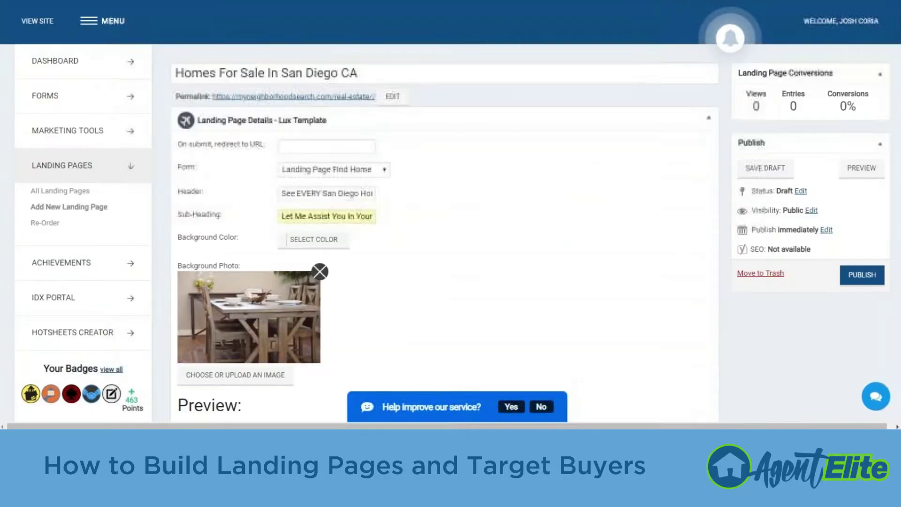
Copy the full sub-heading text from the landing page details
scroll(311, 279, up, 2)
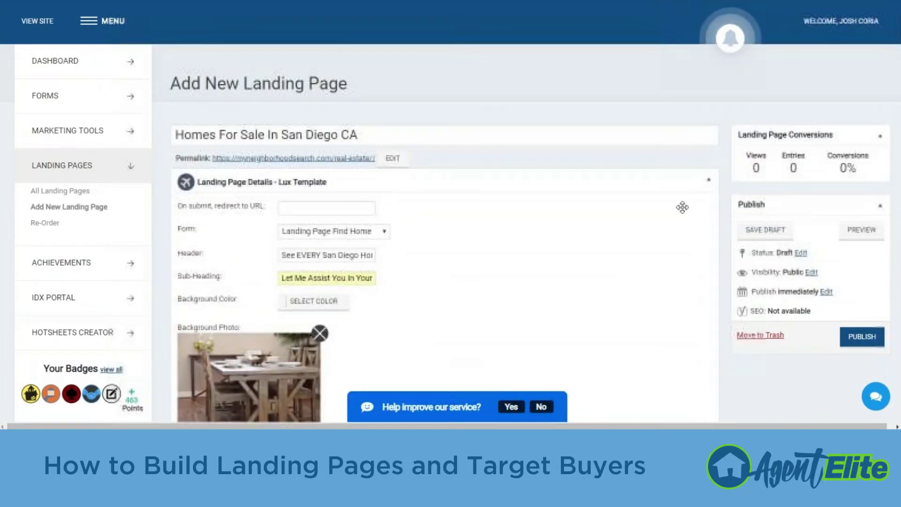
triple_click(311, 278)
right_click(311, 278)
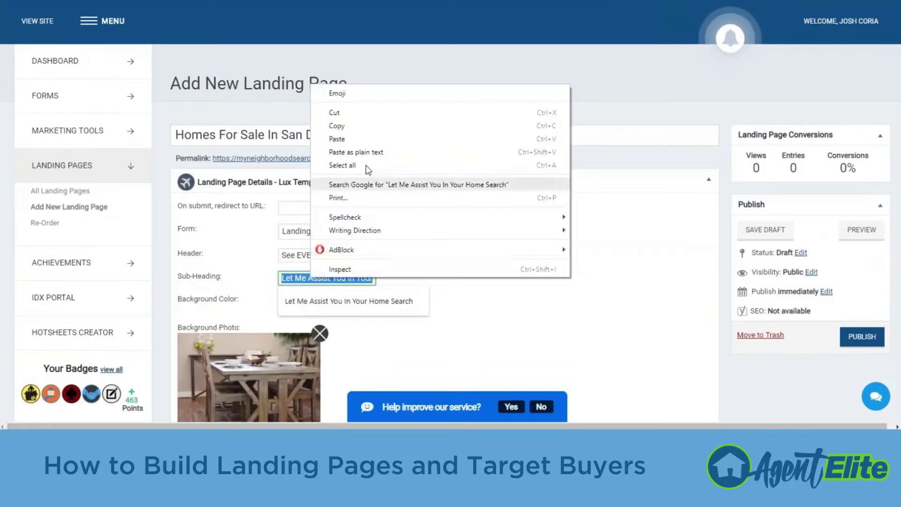
click(378, 129)
click(621, 242)
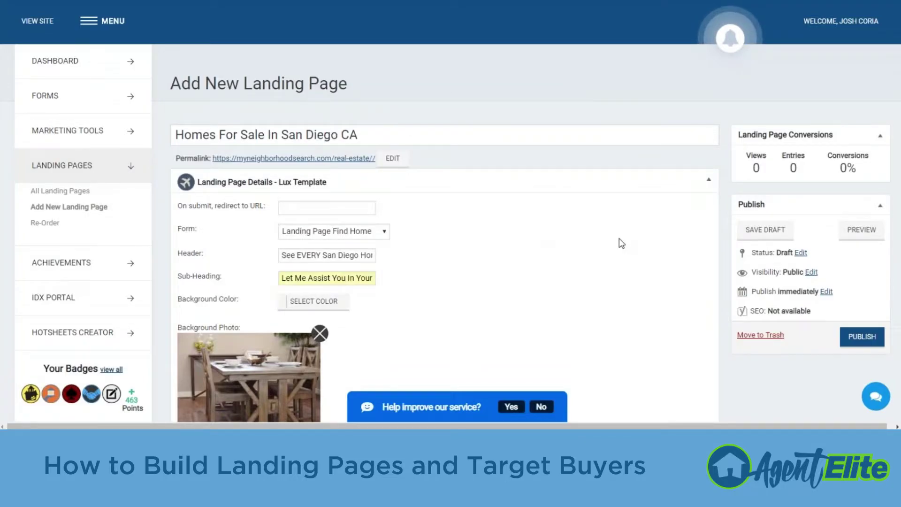
Paste the copied sub-heading "Let Me Assist You In Your Home Search" as the Yoast SEO meta description
scroll(621, 243, down, 20)
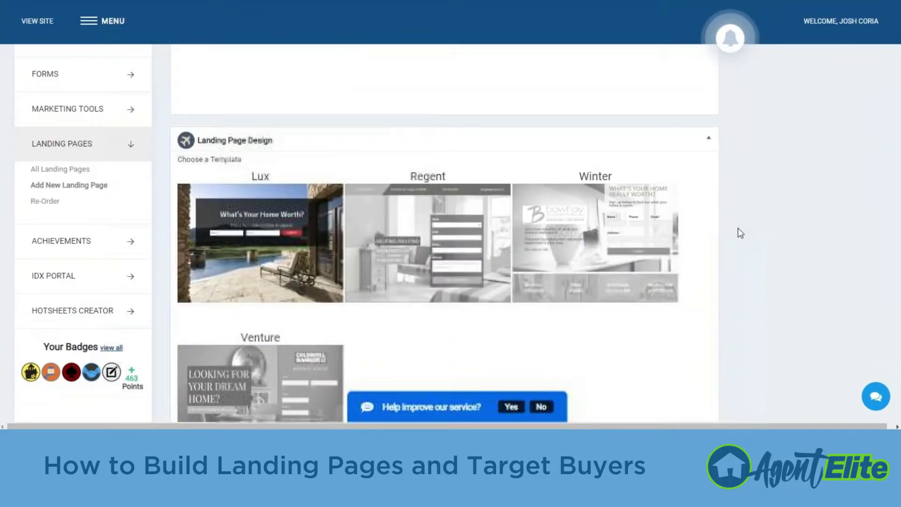
scroll(738, 230, down, 7)
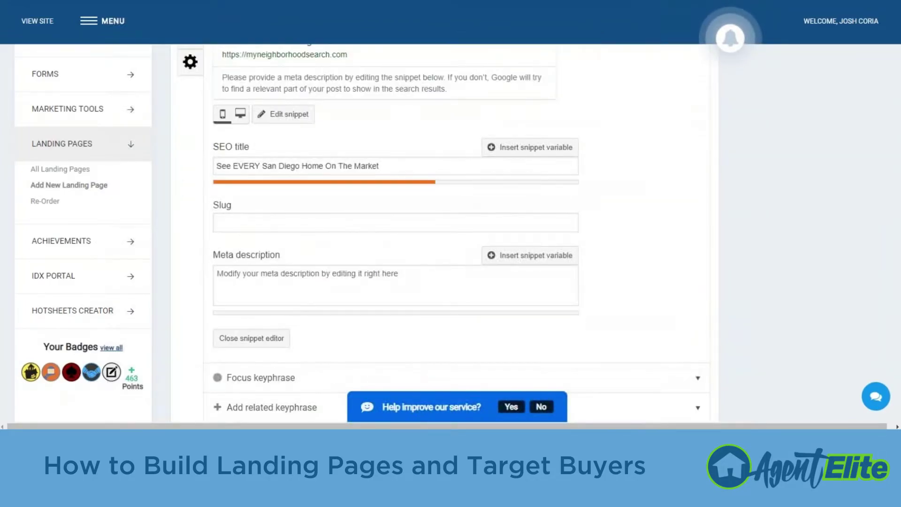
click(237, 289)
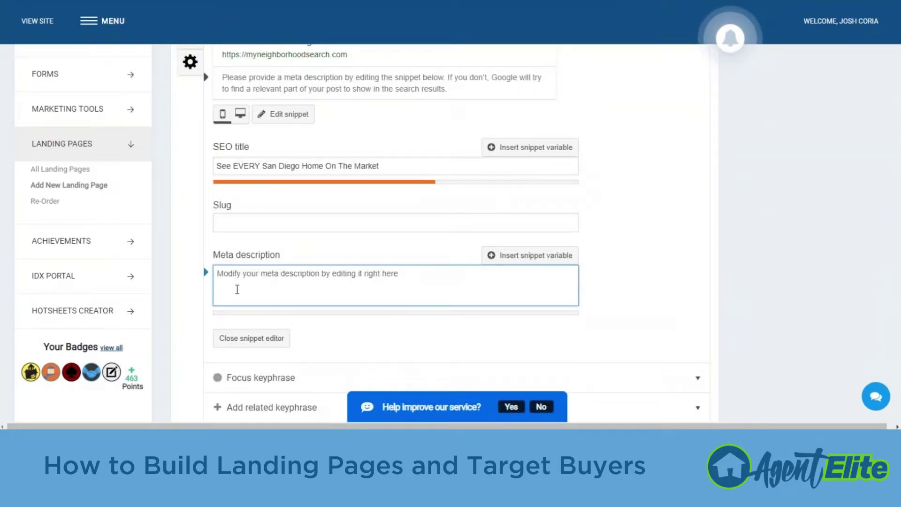
key(ctrl+v)
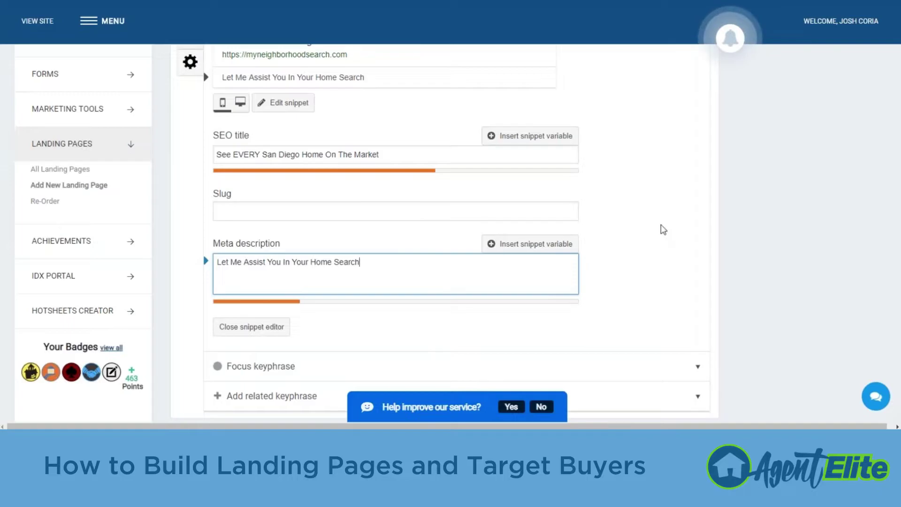
Open the published Homes For Sale In San Diego CA landing page and copy its web address
scroll(699, 238, up, 10)
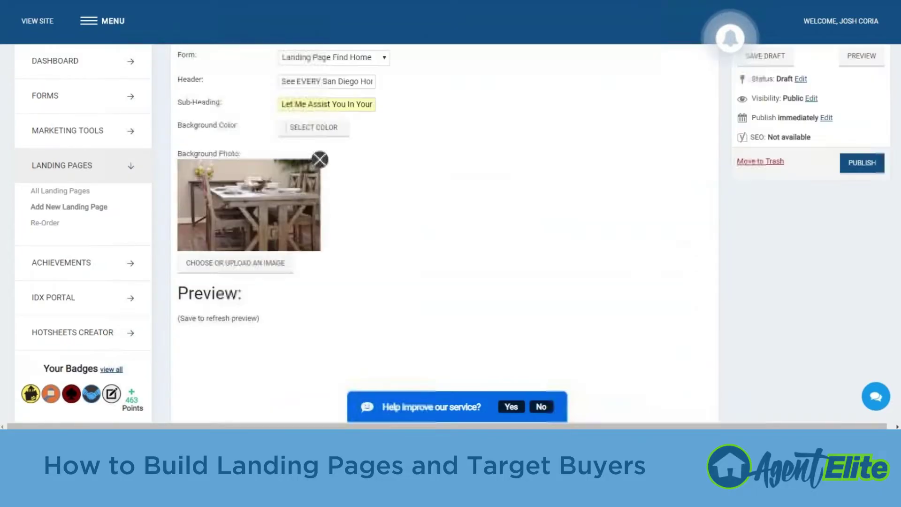
scroll(443, 234, up, 4)
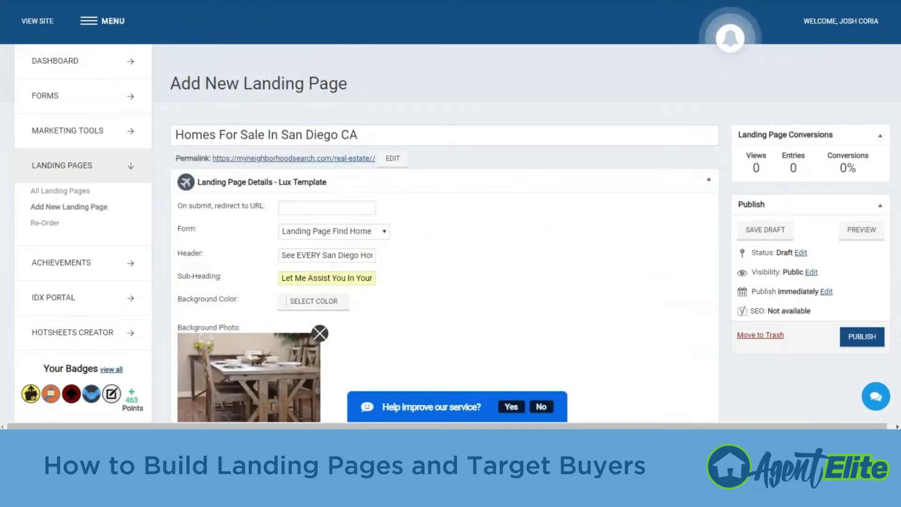
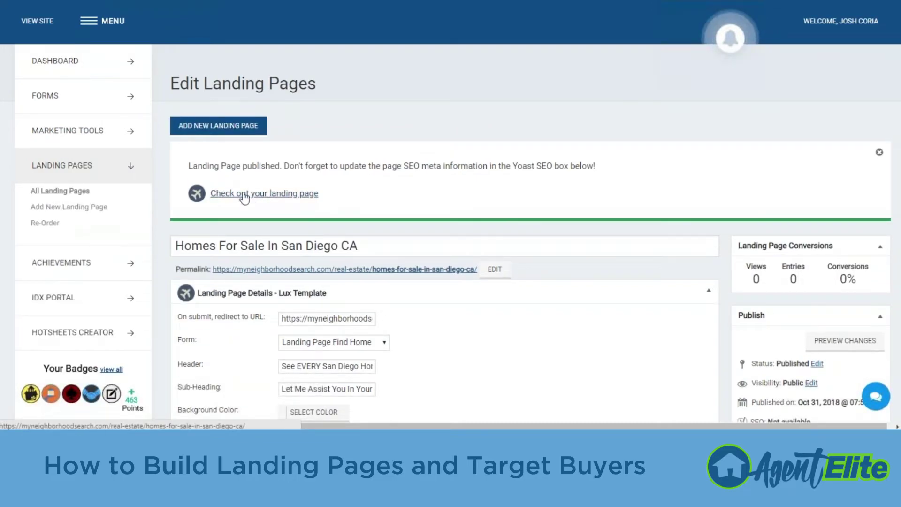
click(244, 194)
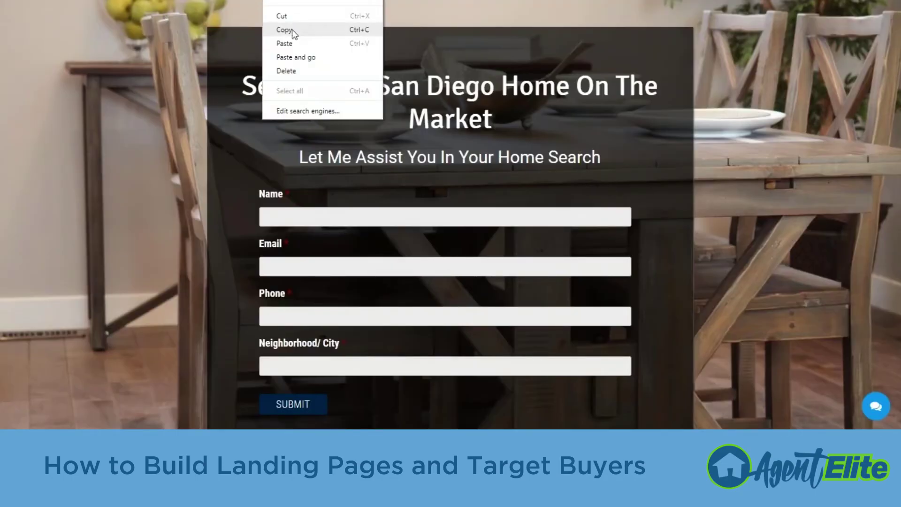
click(292, 29)
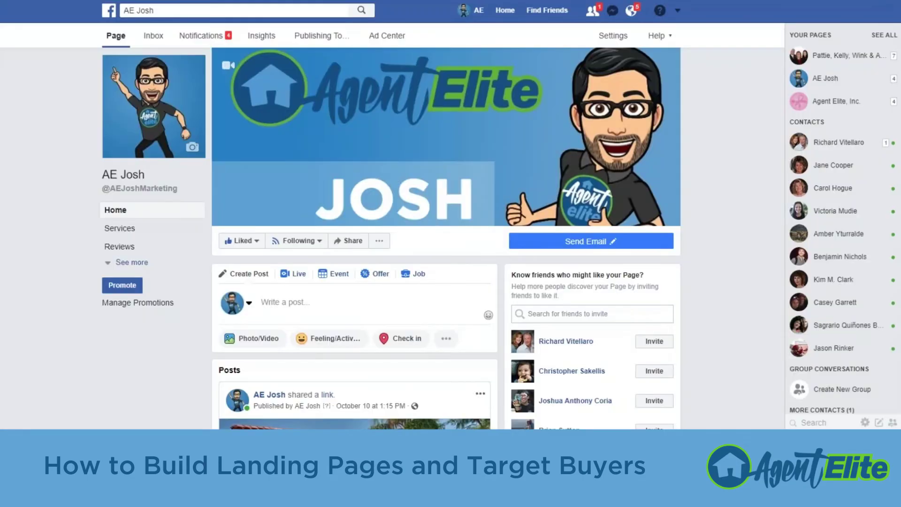
Start a new post on the Facebook business page and paste the landing page's web address into it
click(296, 300)
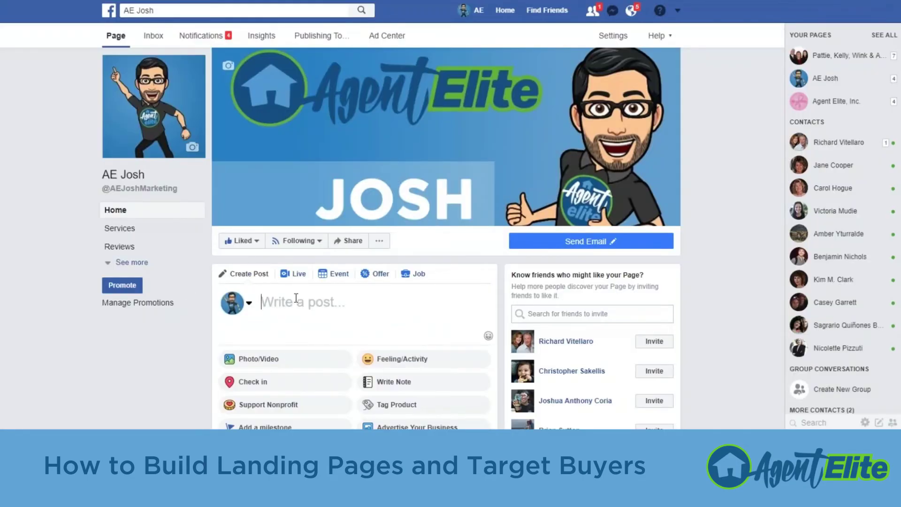
key(ctrl+v)
scroll(296, 300, down, 4)
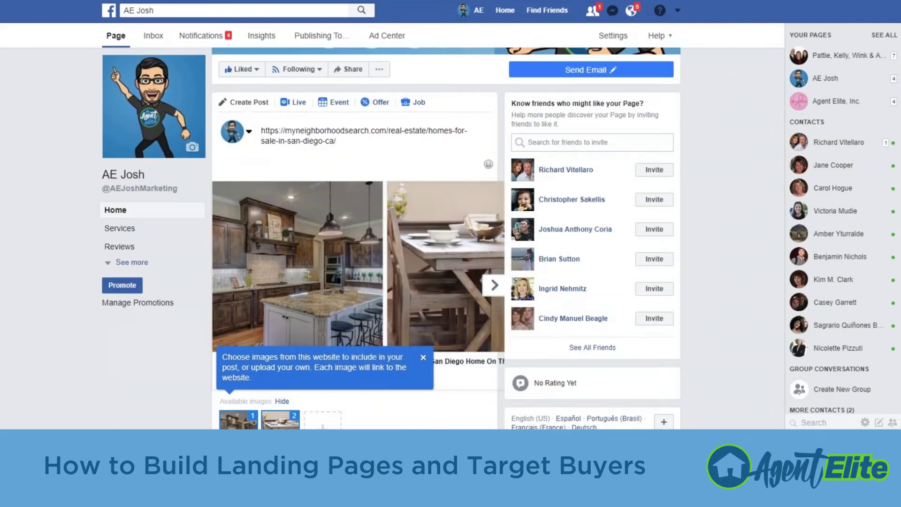
Dismiss the image selection tip and remove the kitchen picture from the link preview, keeping the dining table picture
click(423, 357)
scroll(328, 364, down, 1)
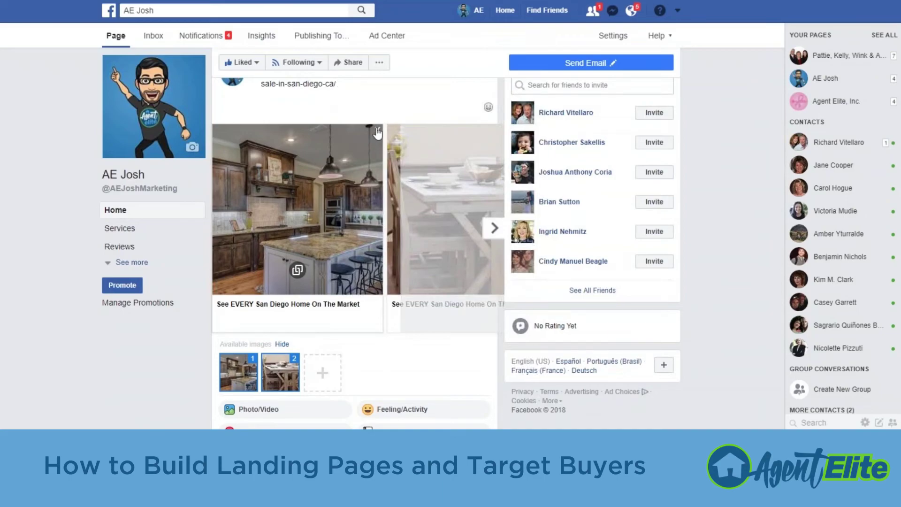
click(376, 130)
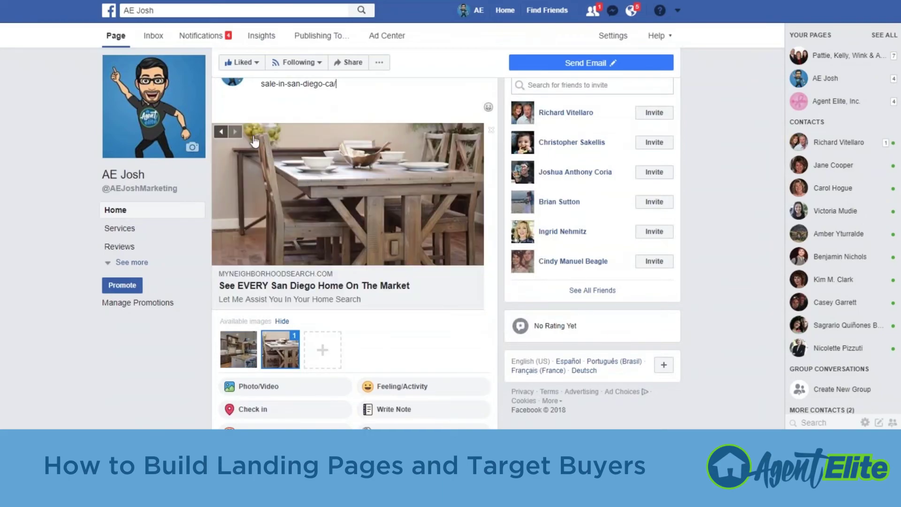
scroll(358, 147, up, 1)
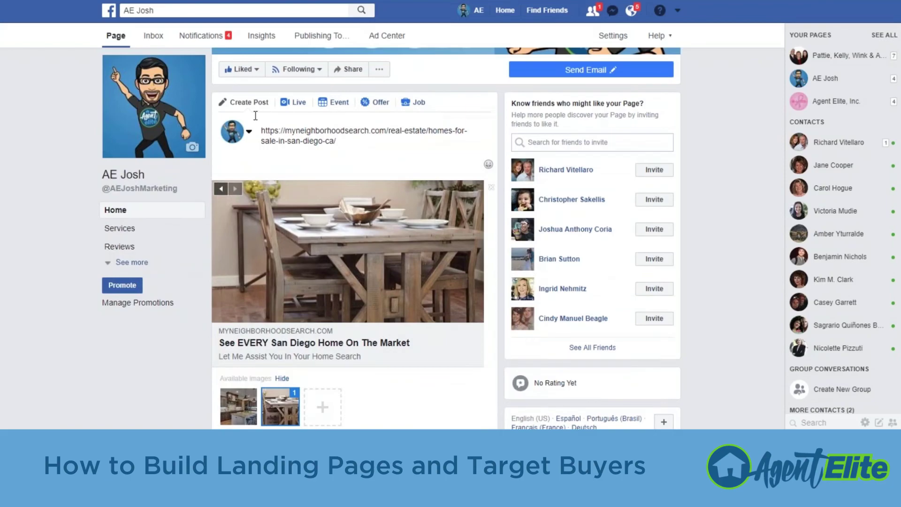
Delete the web address from the post's text and try to publish the post with its link preview
triple_click(262, 133)
key(BackSpace)
scroll(419, 271, down, 6)
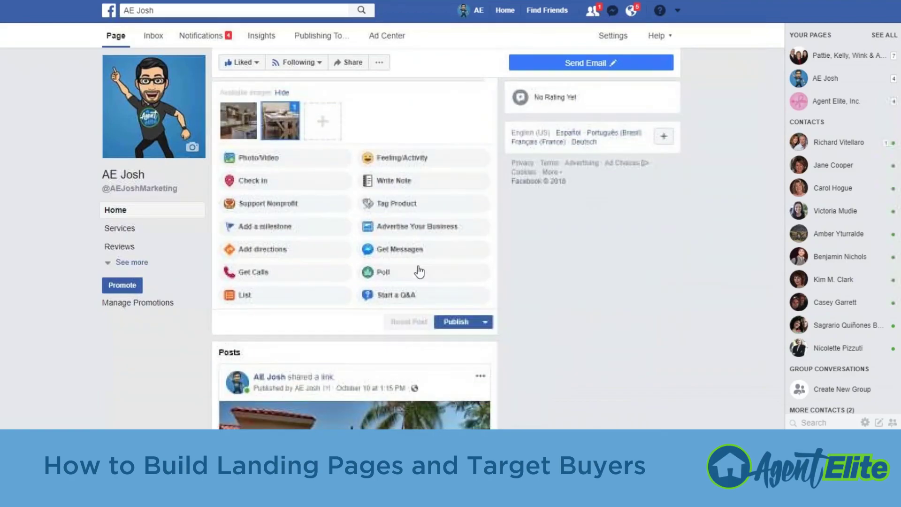
click(449, 322)
scroll(446, 327, up, 5)
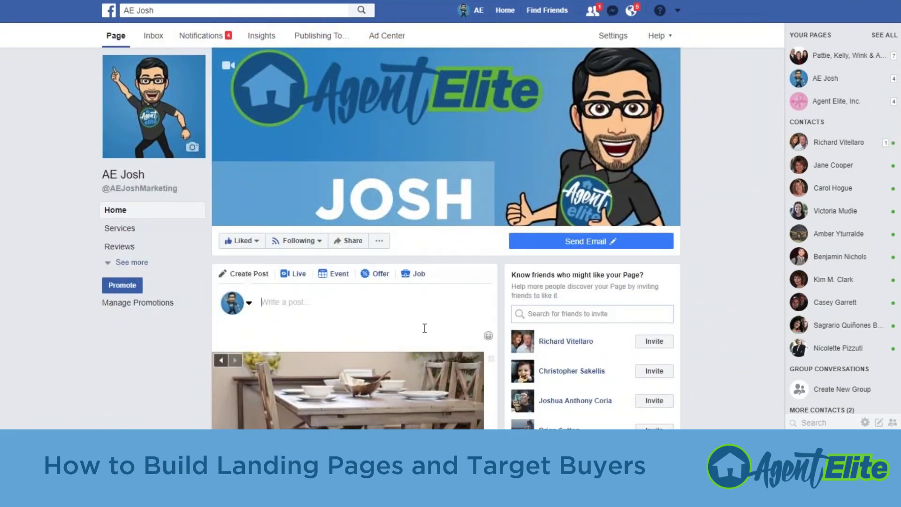